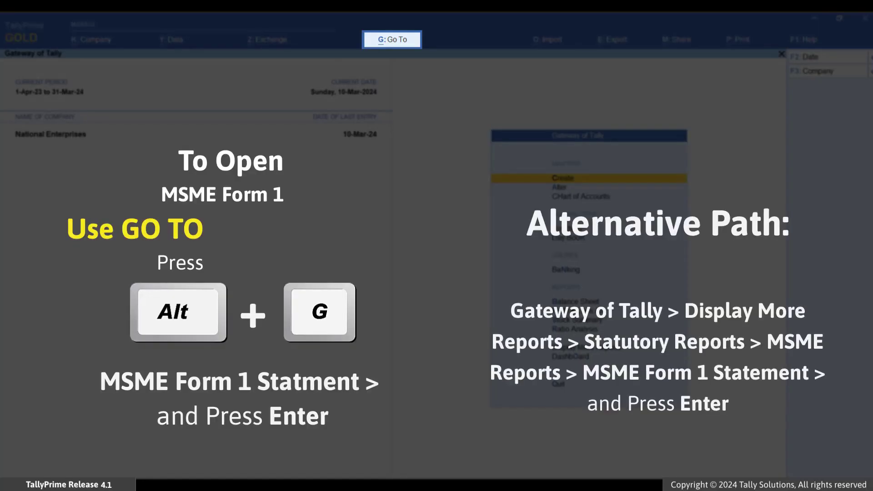
Open the MSME Form 1 Statement report through Go To.
key("alt+g")
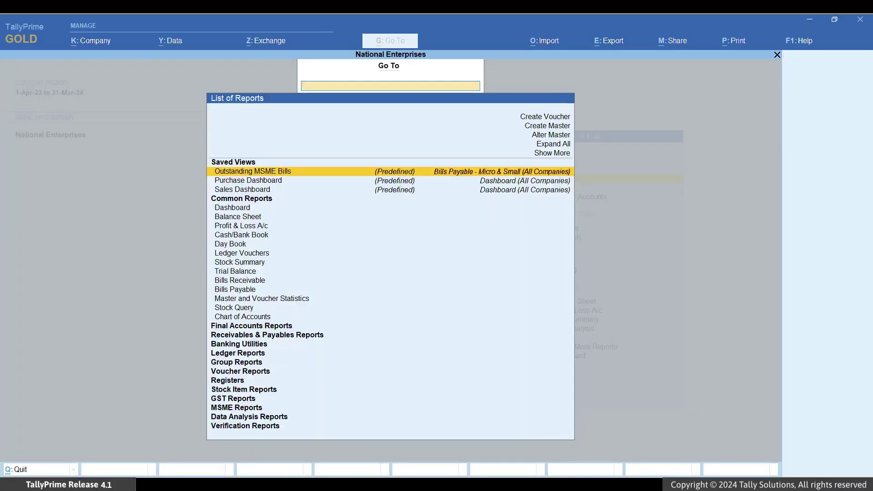
type("Msme")
key("Down")
key("Return")
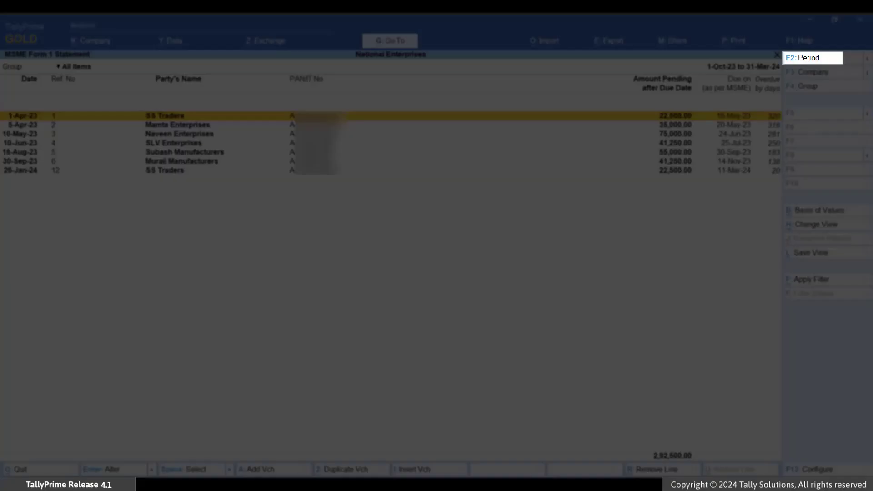
Set the report period from 1-Apr-23 to 31-Mar-24.
key("F2")
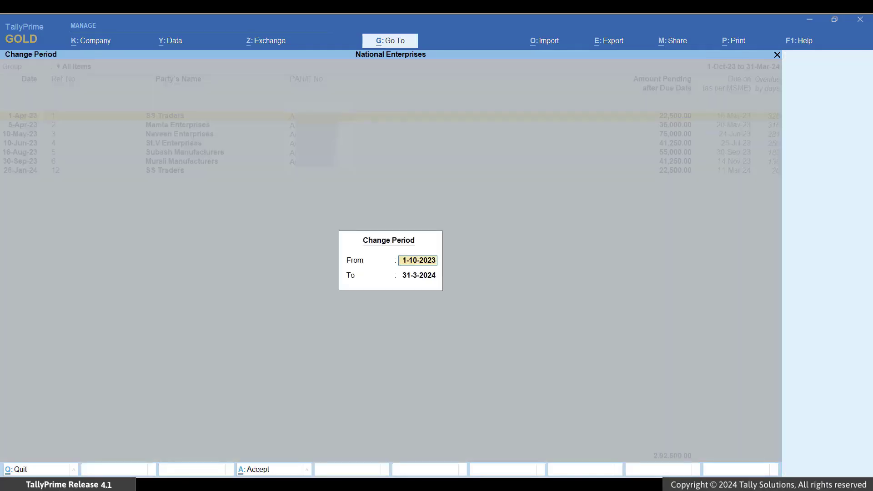
type("1-apr-23")
key("Return")
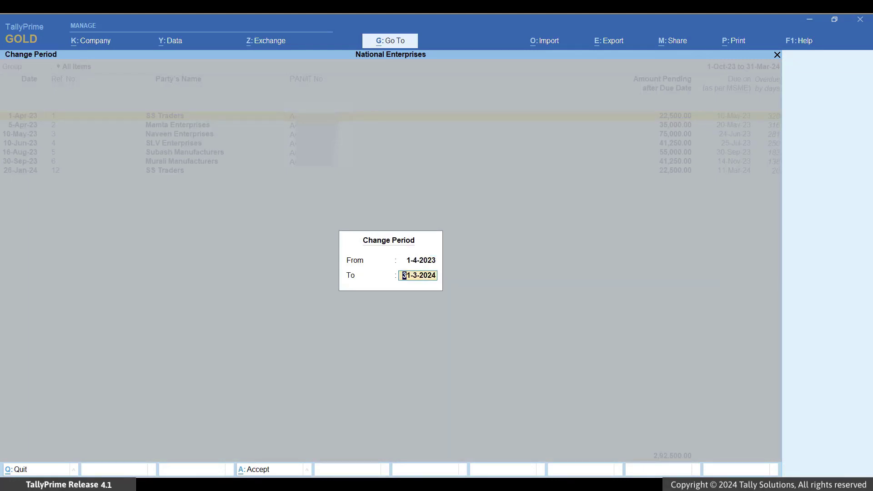
type("31 mar 24")
key("Return")
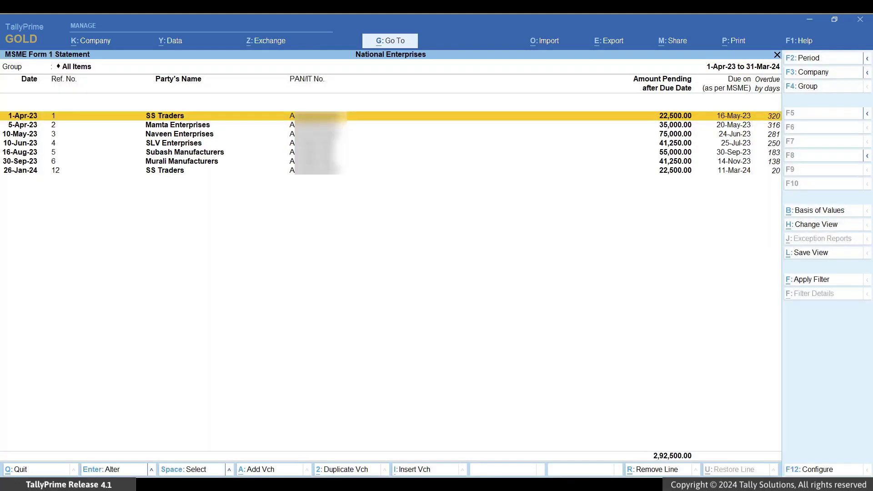
Configure due dates on Bill-wise or MSME Credit Period, set Show Credit Days to Yes, and save.
key("F12")
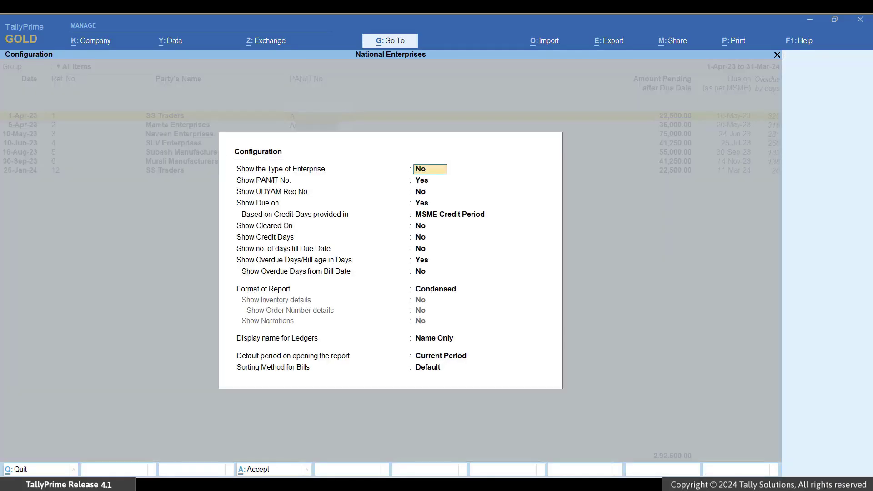
key("Down")
key("Down")
key("Down")
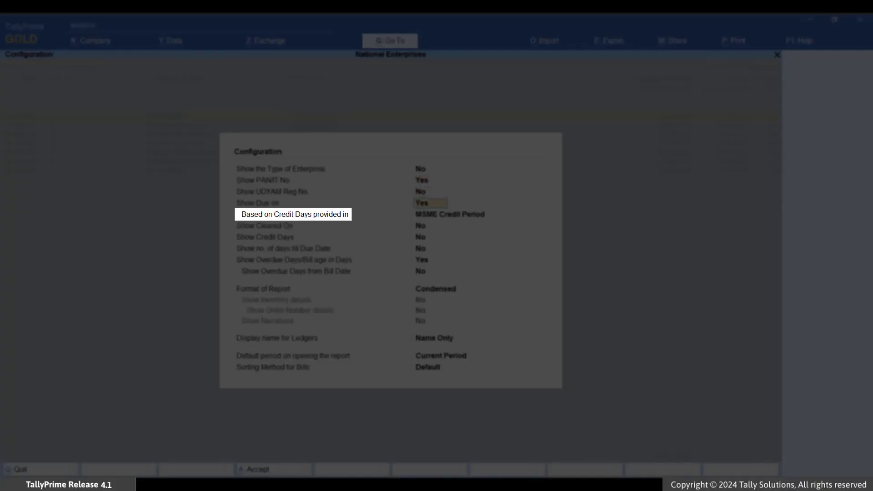
key("Down")
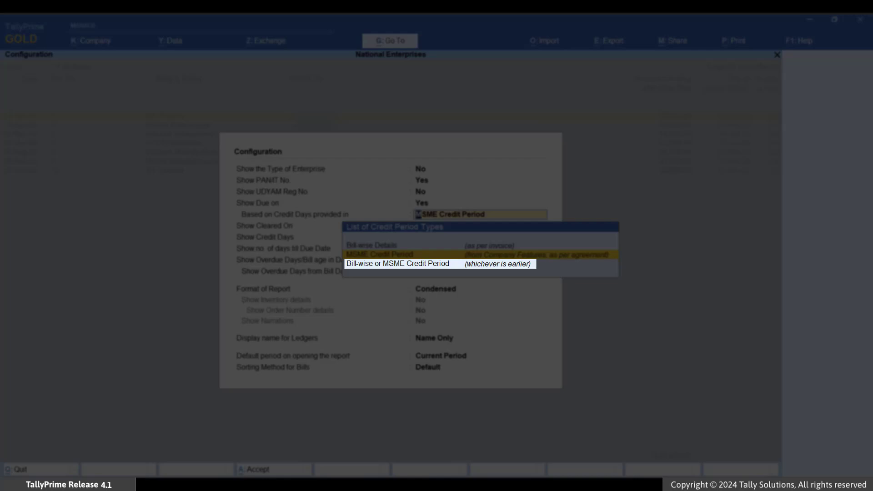
key("Down")
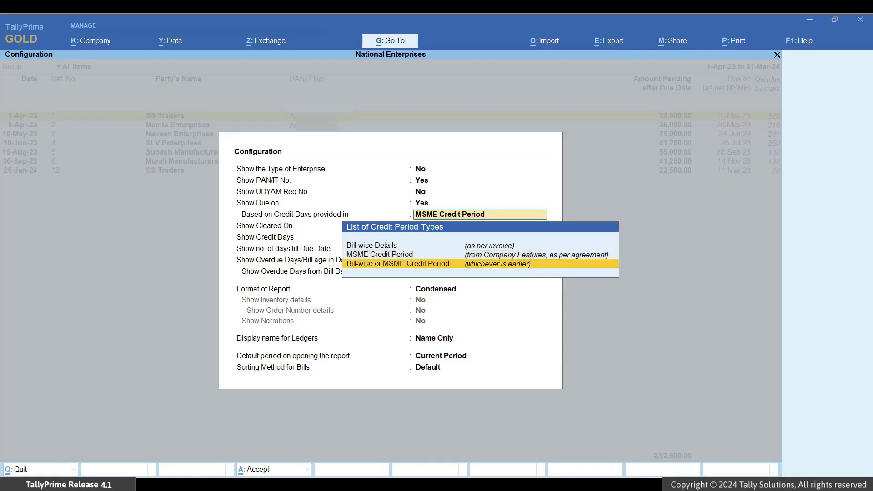
key("Return")
key("Down")
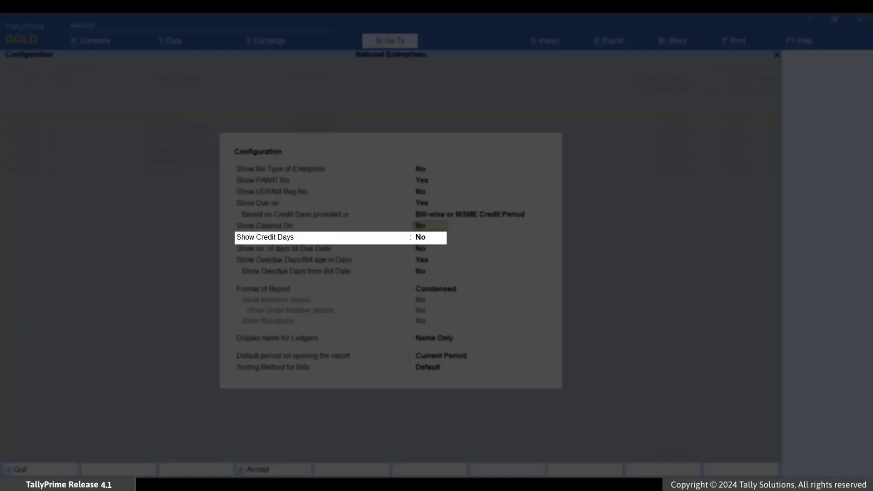
type("Yes")
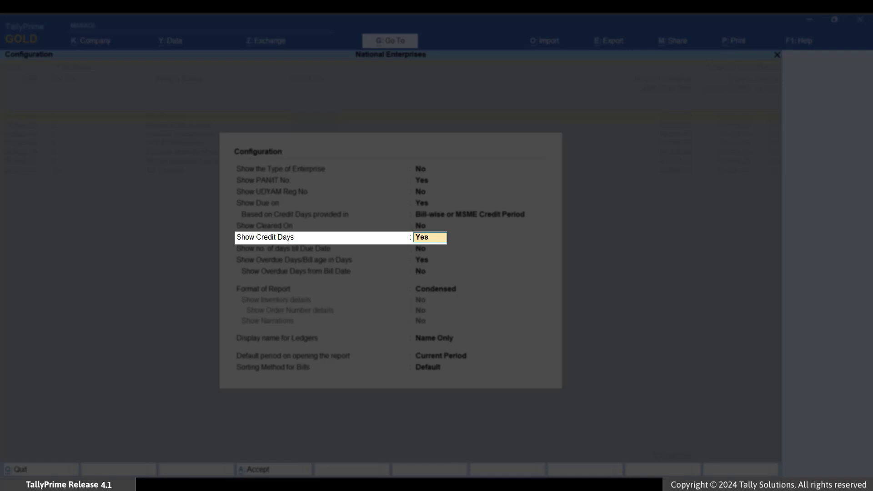
key("Return")
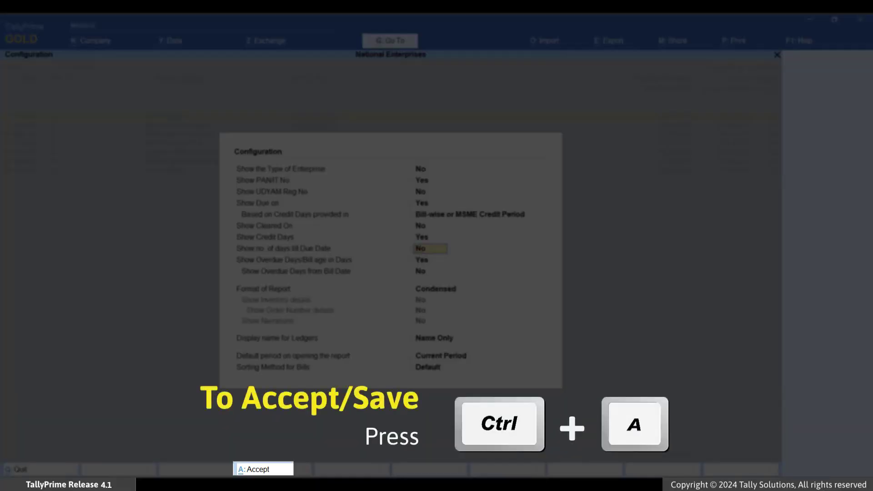
key("ctrl+a")
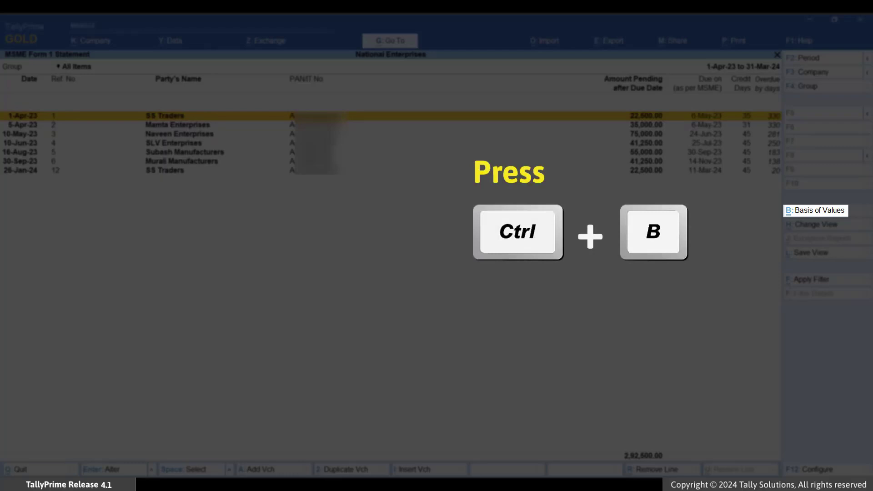
Set the Basis of Values Type of Bills to Pending Bills and apply it.
key("ctrl+b")
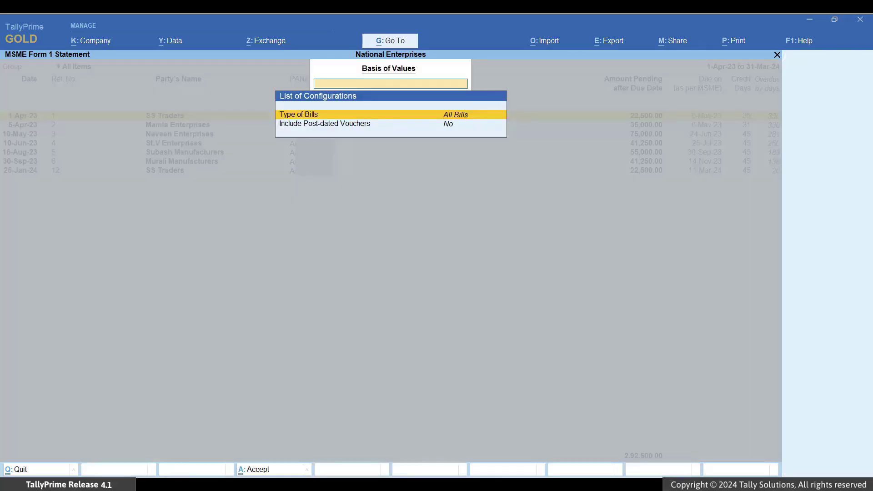
key("Return")
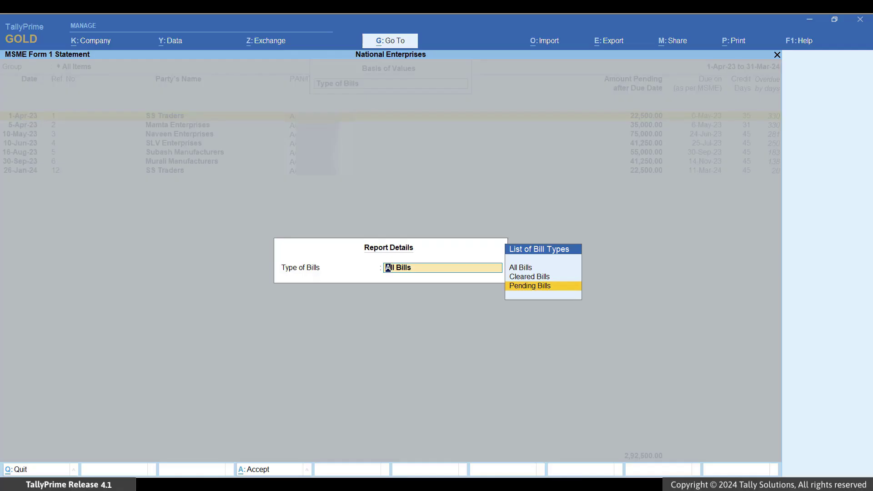
key("Return")
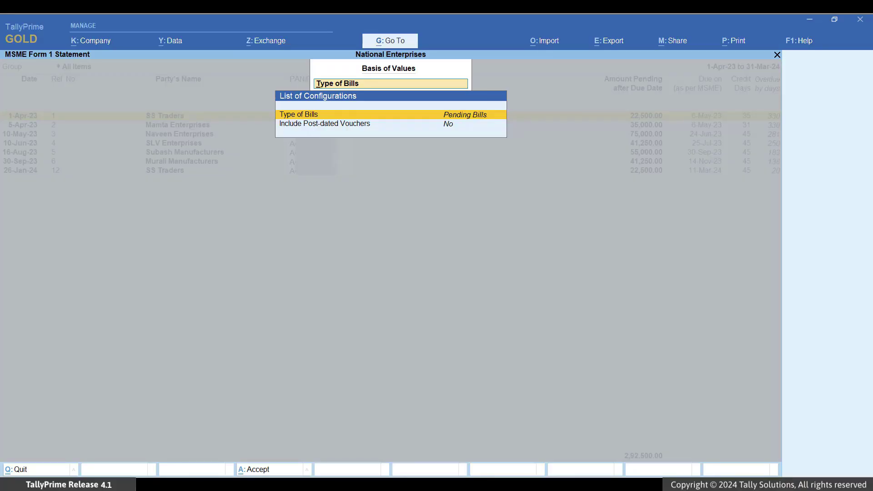
key("ctrl+a")
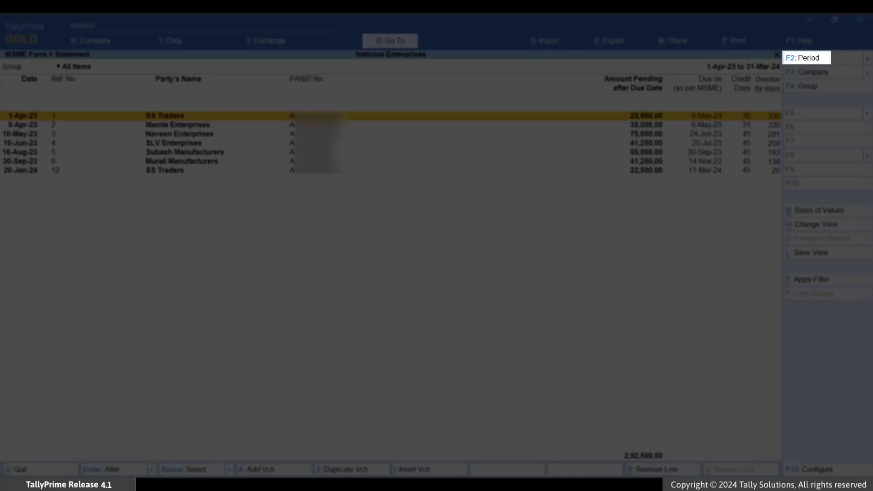
Change the report period to 15-Feb-24 through 15-May-24.
key("F2")
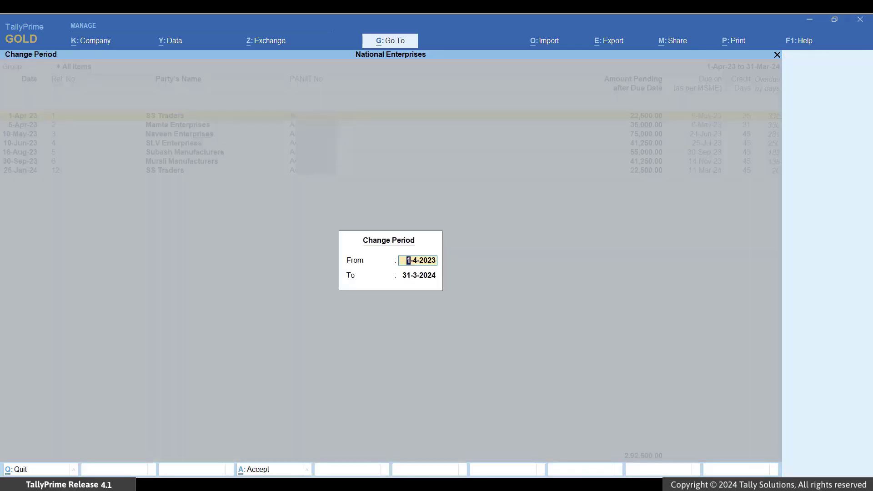
type("15 feb 24")
key("Return")
type("15 may 24")
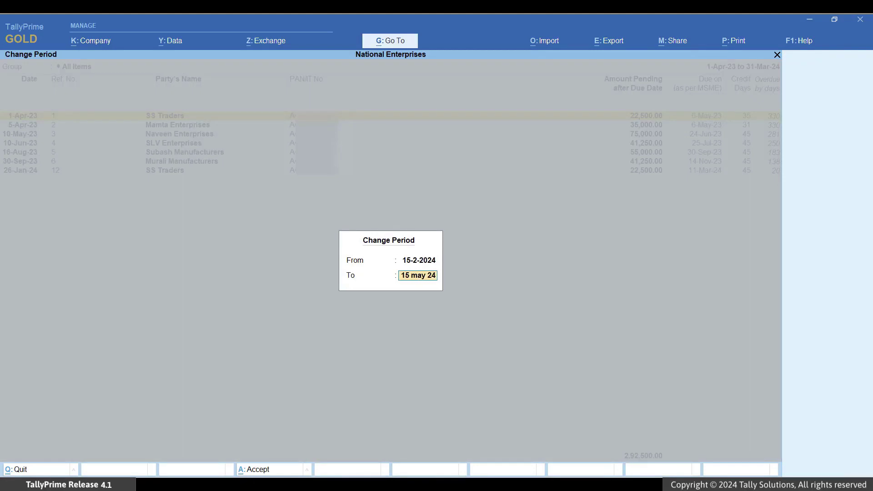
key("Return")
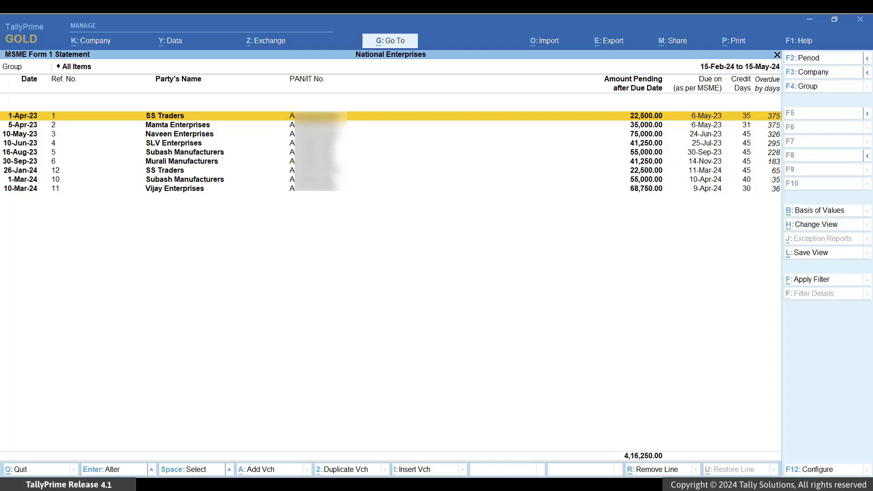
key("ctrl+f")
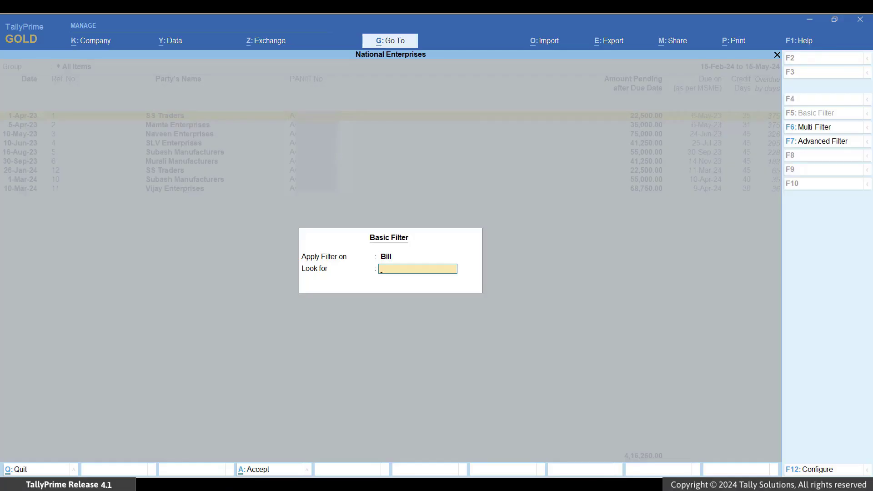
Add an advanced filter condition: bill Date lesser than or equal to 31 Mar 24.
key("F7")
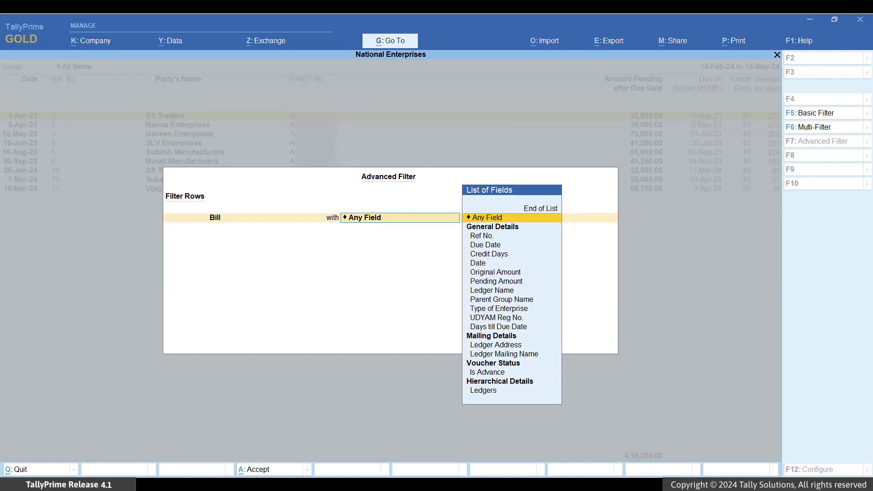
key("Down")
key("Down")
key("Down")
key("Down")
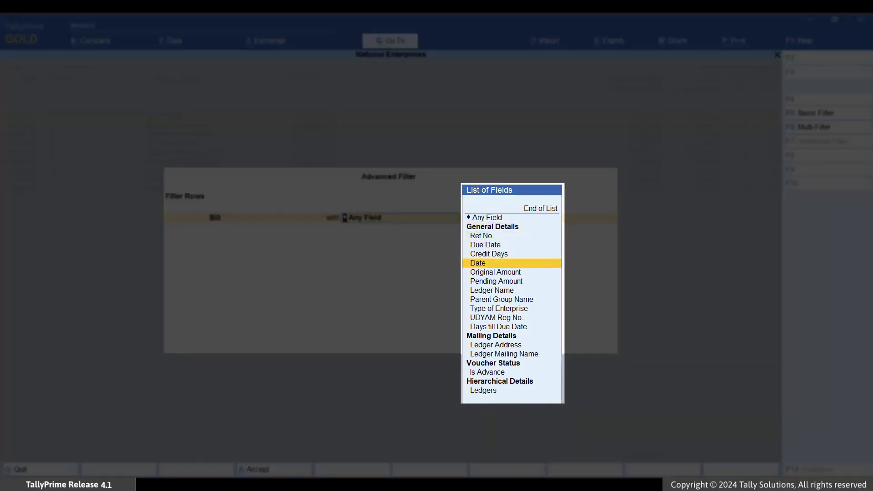
key("Return")
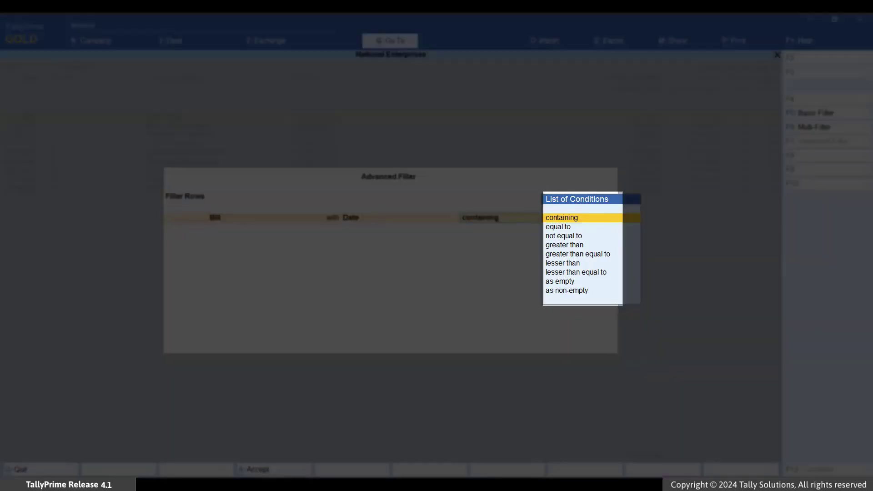
key("Down")
key("Down")
key("Down")
key("Down")
key("Down")
key("Down")
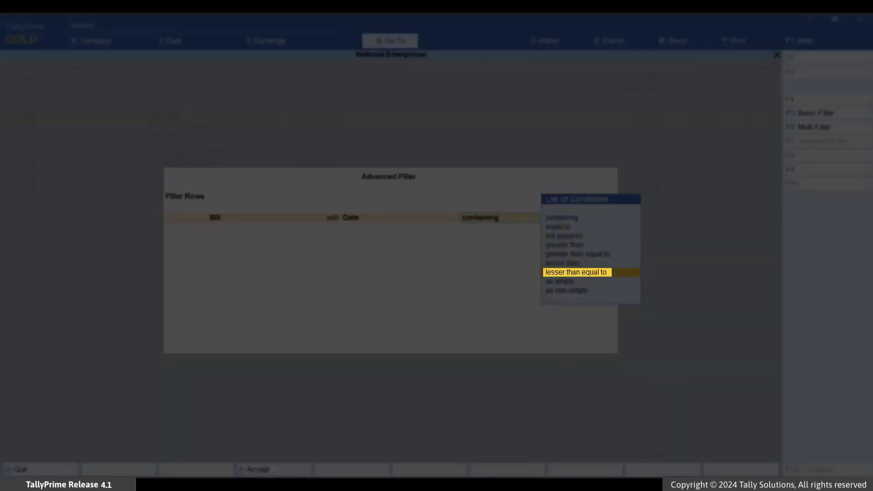
key("Return")
type("31")
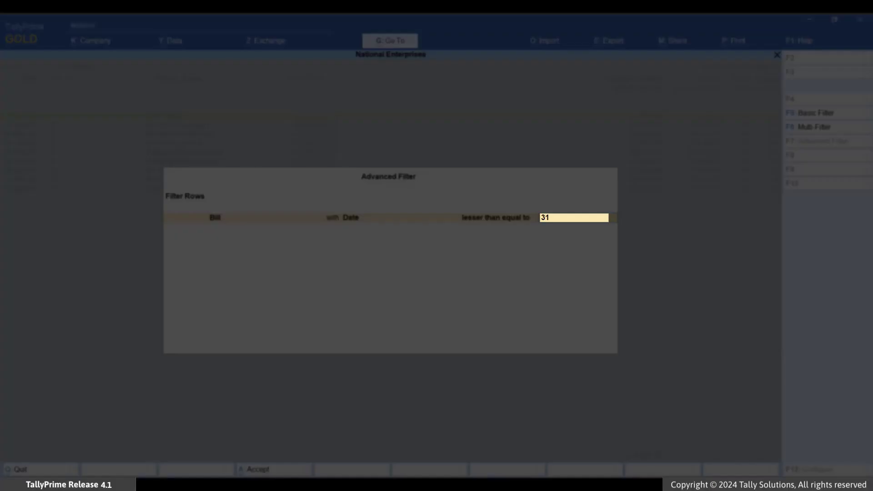
type(" Mar")
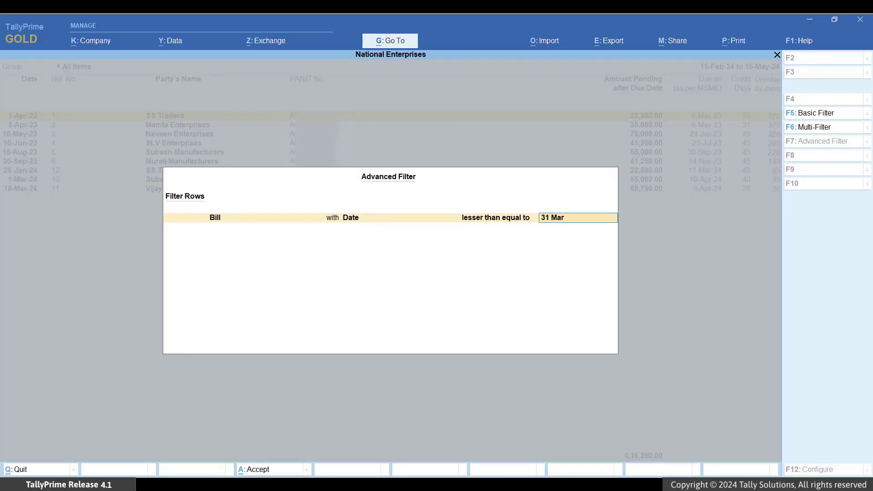
type(" 24")
key("Return")
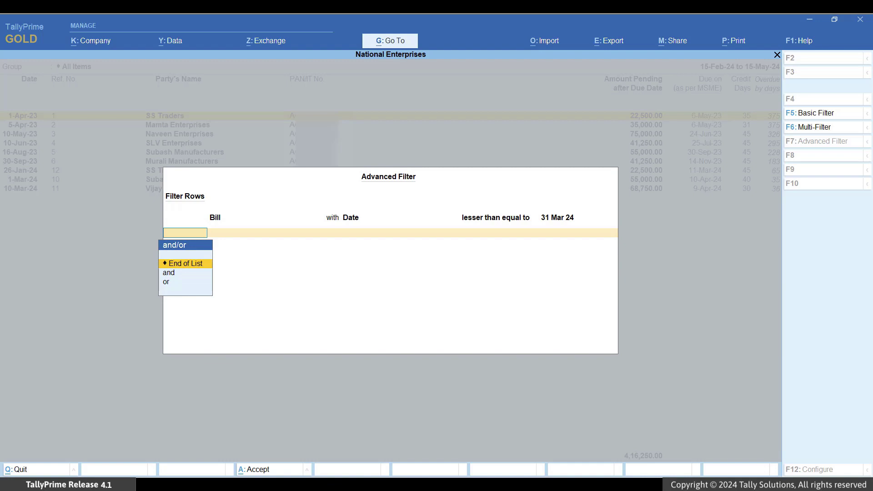
Add an 'and' condition for bill Due Date greater than 31 Mar 24, then apply the filter.
key("Down")
key("Return")
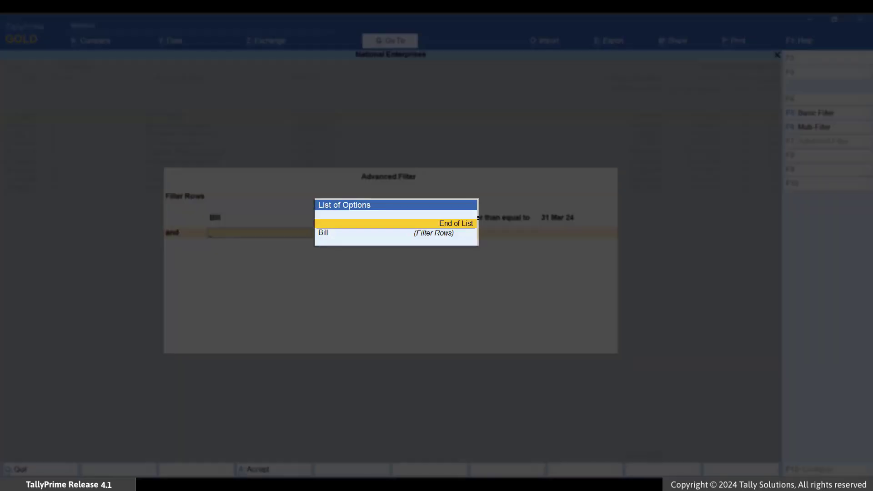
key("Down")
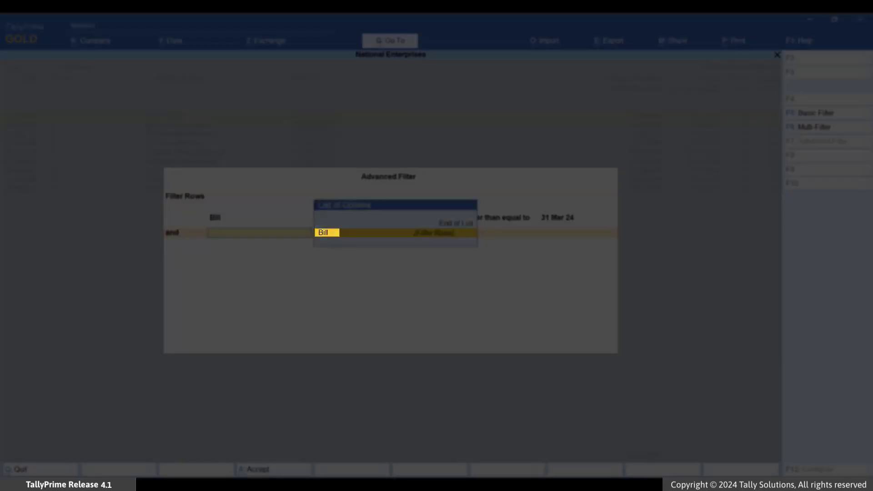
key("Return")
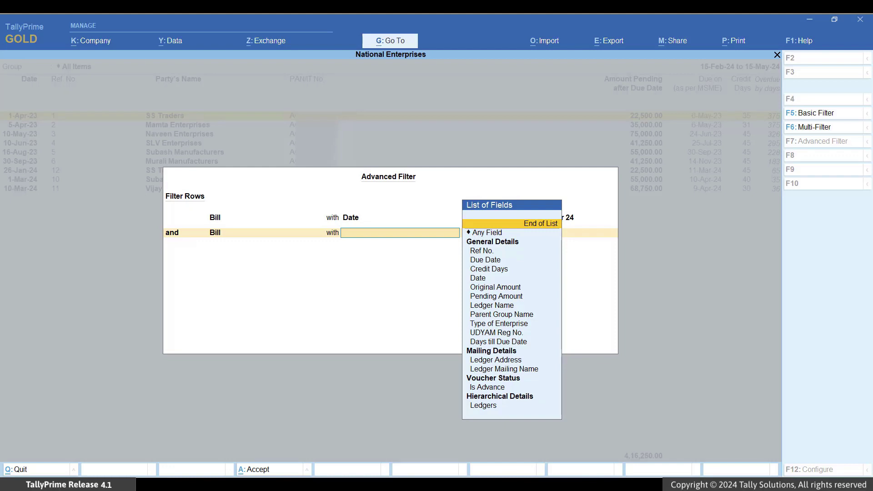
key("Down")
key("Down")
key("Down")
key("Down")
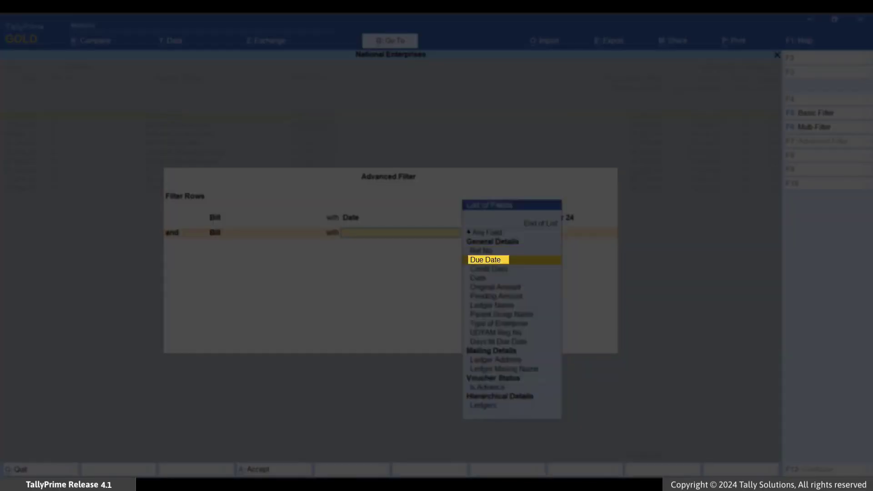
key("Return")
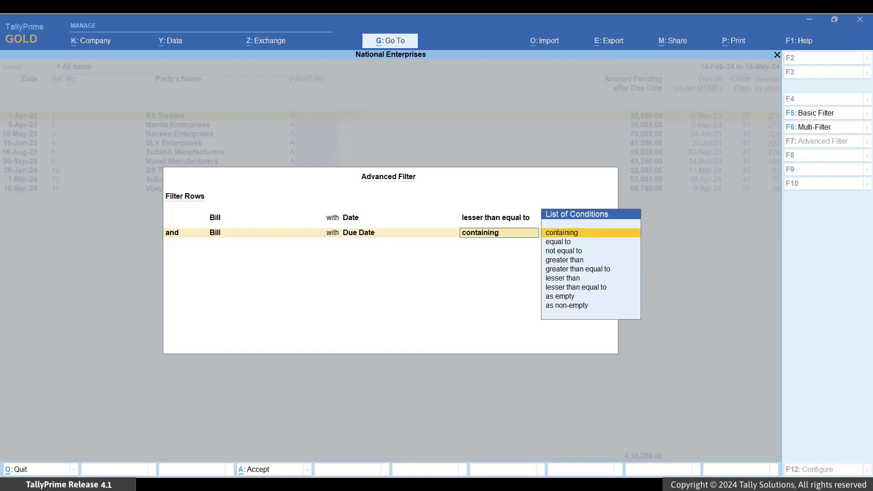
key("Down")
key("Down")
key("Down")
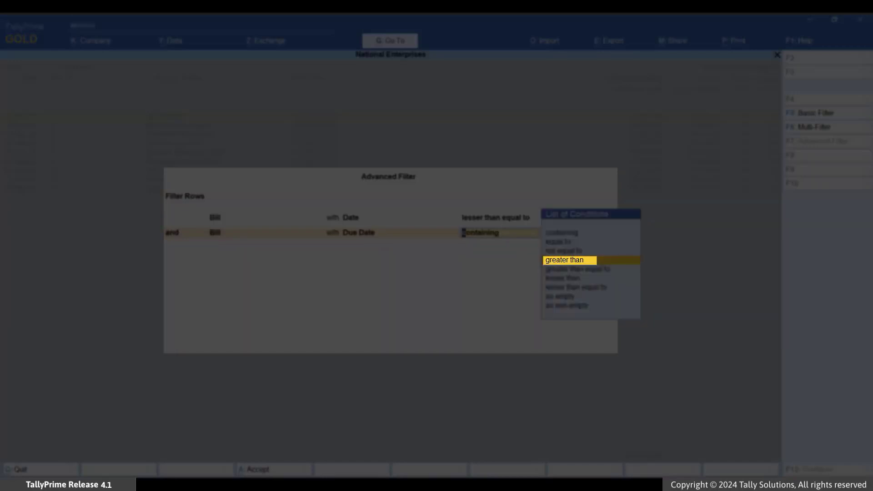
key("Return")
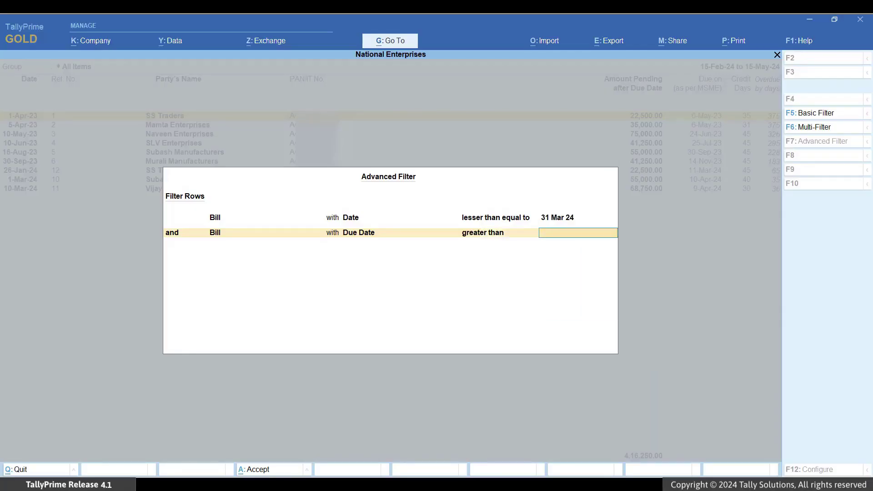
type("31 Mar")
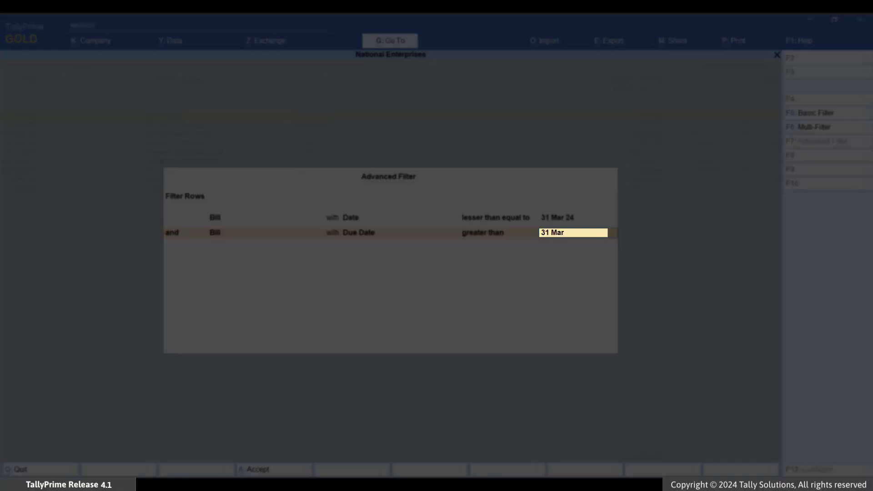
type(" 24")
key("Return")
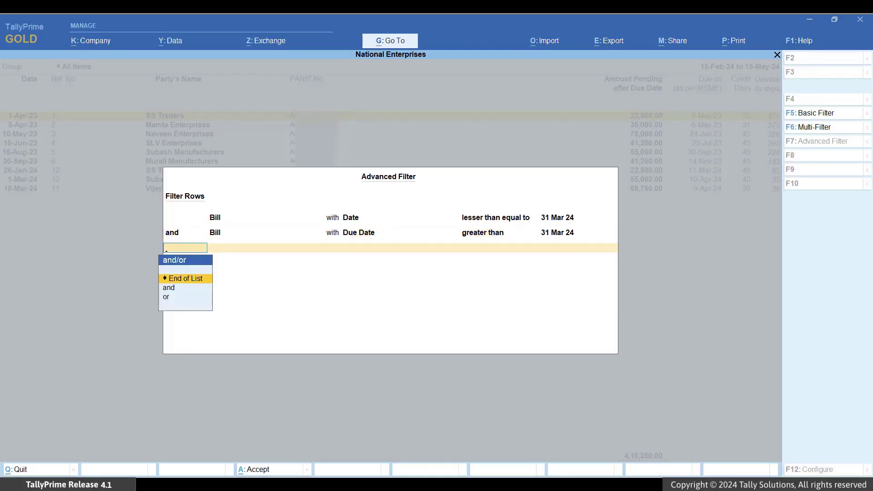
key("Return")
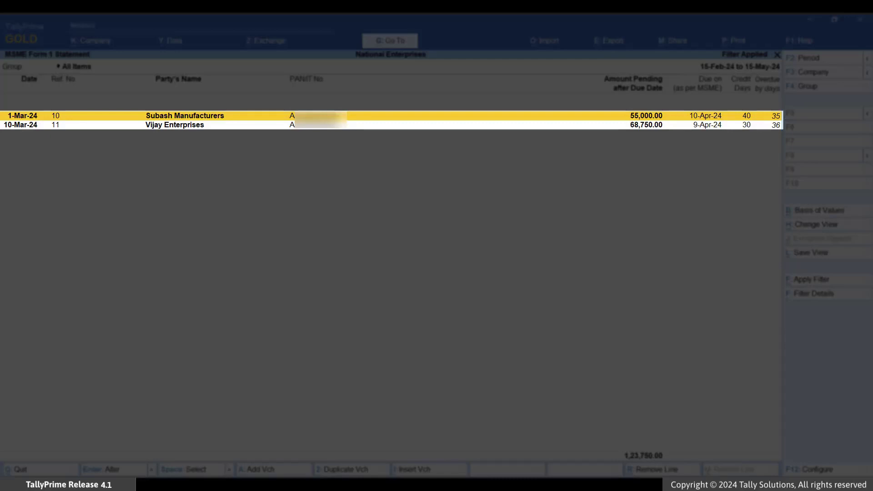